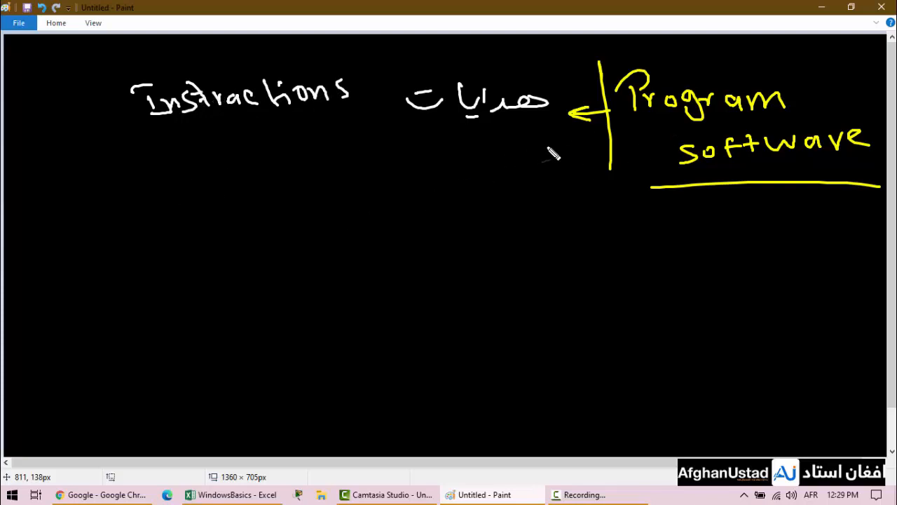
- Handwrite an underlined "Programmer" below the first line, with "code" beneath it underlined, boxed and marked by a magenta arrow
mouse_move(372, 154)
left_mouse_down()
mouse_move(377, 164)
mouse_move(375, 137)
mouse_move(378, 162)
mouse_move(414, 166)
mouse_move(436, 157)
mouse_move(546, 159)
mouse_move(576, 147)
left_mouse_up()
left_click_drag(390, 187, 576, 167)
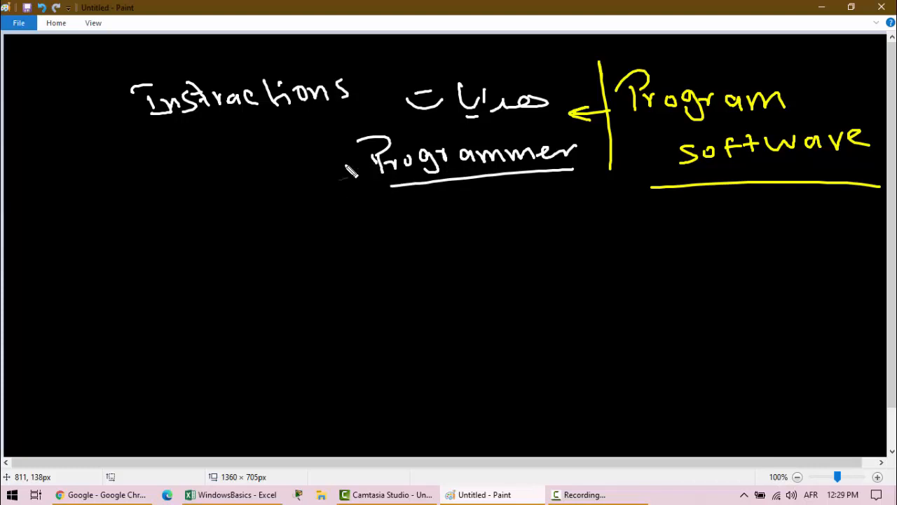
left_click_drag(447, 206, 446, 220)
mouse_move(470, 209)
left_mouse_down()
mouse_move(465, 220)
mouse_move(490, 199)
left_mouse_up()
left_click_drag(500, 208, 512, 211)
left_click_drag(435, 226, 517, 217)
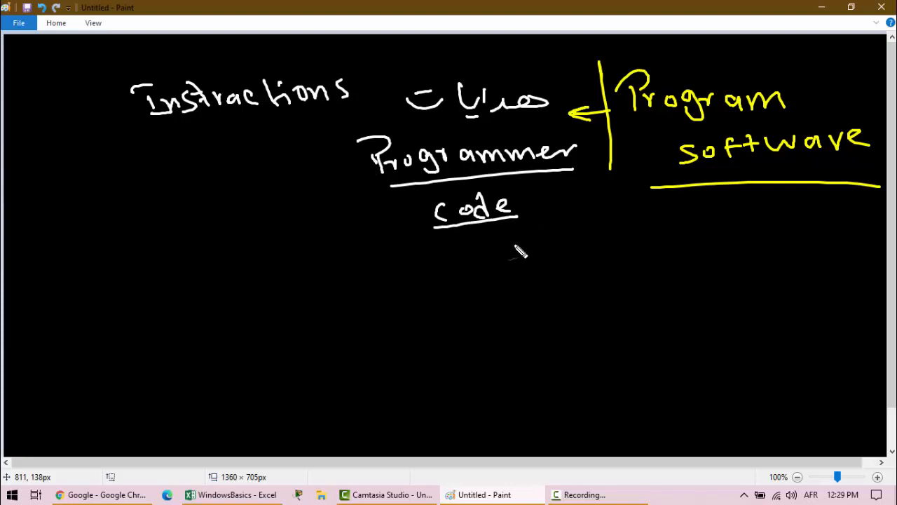
mouse_move(545, 181)
left_mouse_down()
mouse_move(546, 212)
mouse_move(506, 179)
mouse_move(429, 230)
mouse_move(546, 222)
mouse_move(548, 210)
left_mouse_up()
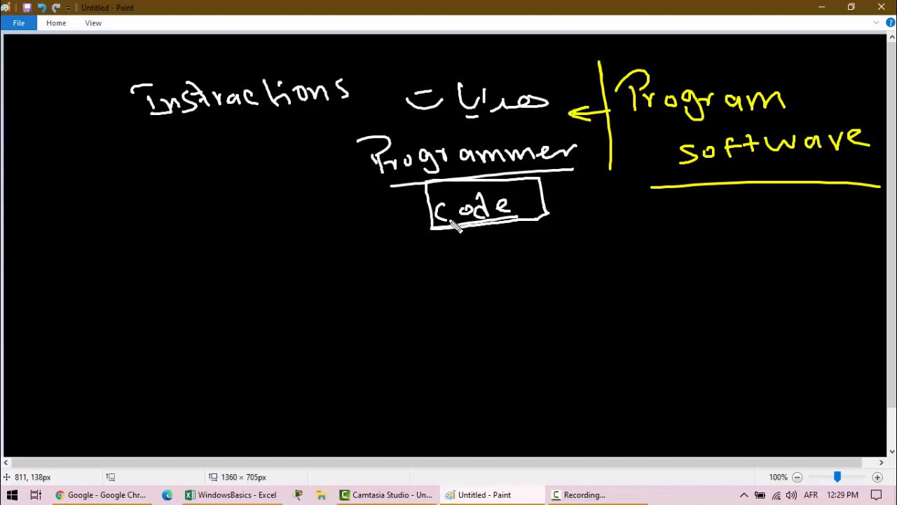
left_click_drag(367, 217, 421, 207)
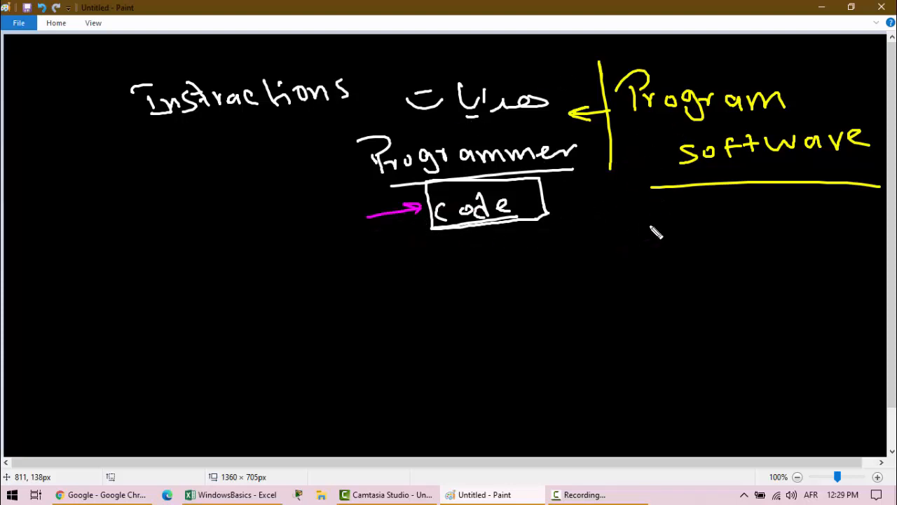
- Handwrite a boxed "setup" in magenta, circle the word beside Instructions and link it to the box, and link the box to a framed "Computer"
mouse_move(640, 222)
left_mouse_down()
mouse_move(698, 232)
mouse_move(703, 224)
left_mouse_up()
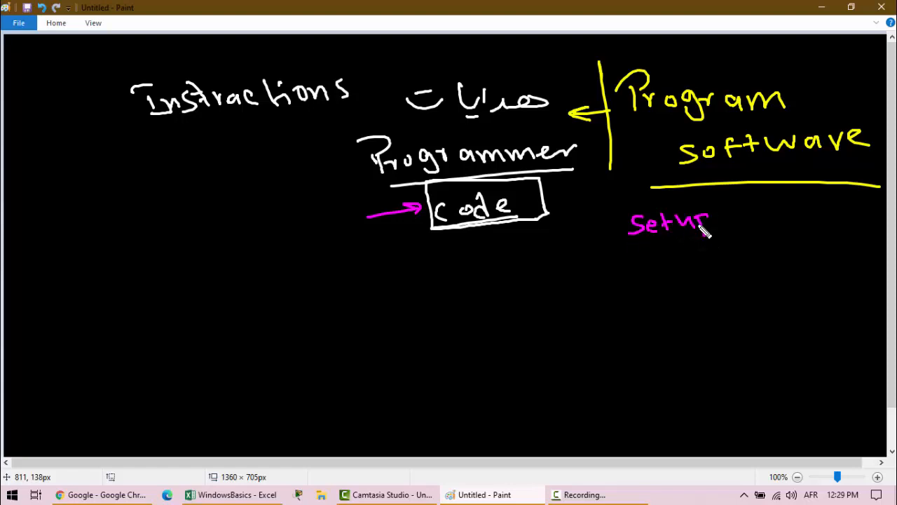
mouse_move(631, 245)
left_mouse_down()
mouse_move(718, 202)
mouse_move(623, 242)
left_mouse_up()
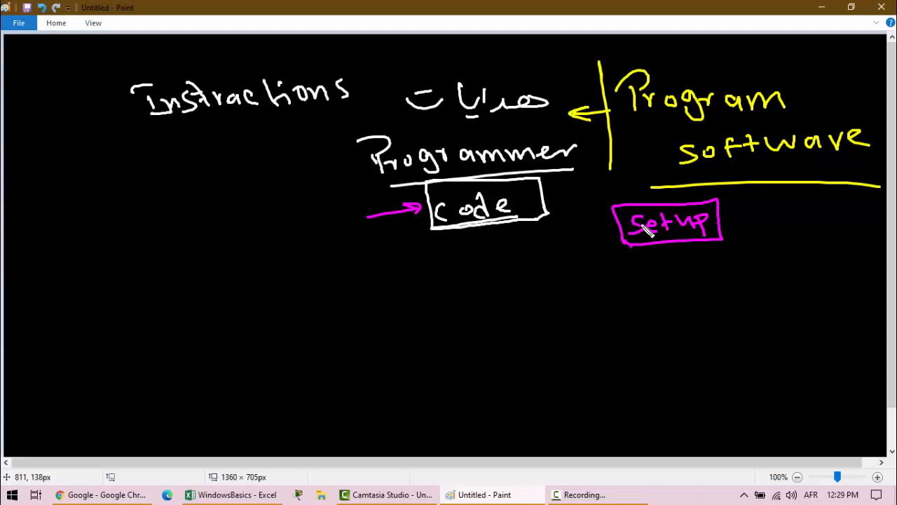
mouse_move(561, 85)
left_mouse_down()
mouse_move(412, 114)
mouse_move(566, 84)
mouse_move(569, 141)
mouse_move(614, 184)
mouse_move(565, 288)
left_mouse_up()
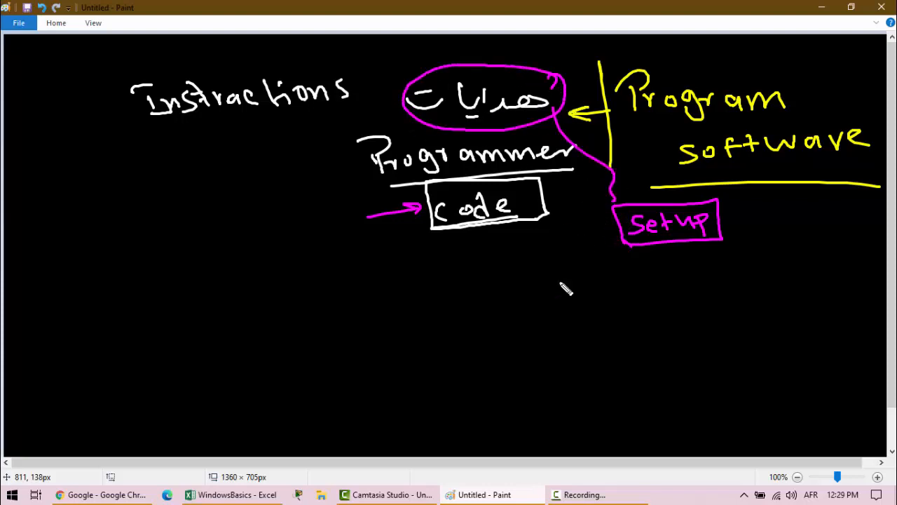
mouse_move(415, 327)
left_mouse_down()
mouse_move(408, 349)
mouse_move(463, 340)
mouse_move(539, 297)
mouse_move(377, 311)
mouse_move(499, 273)
left_mouse_up()
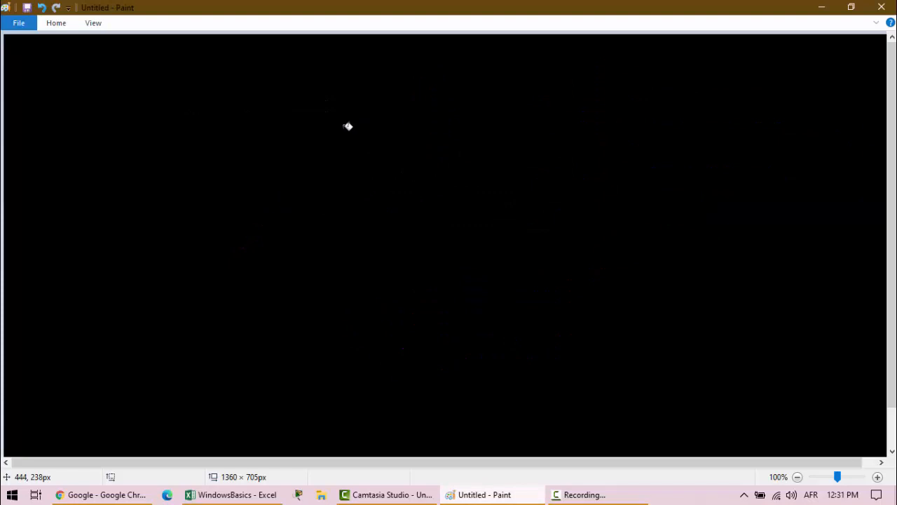
- Handwrite a magenta list on a blank canvas: circled 1 with an underlined "Install", and circled 2 with "Remove"
mouse_move(343, 128)
left_mouse_down()
mouse_move(342, 141)
mouse_move(341, 112)
left_mouse_up()
mouse_move(400, 114)
left_mouse_down()
mouse_move(400, 140)
mouse_move(407, 107)
left_mouse_up()
mouse_move(392, 141)
left_mouse_down()
mouse_move(416, 139)
mouse_move(444, 119)
mouse_move(503, 133)
mouse_move(512, 145)
left_mouse_up()
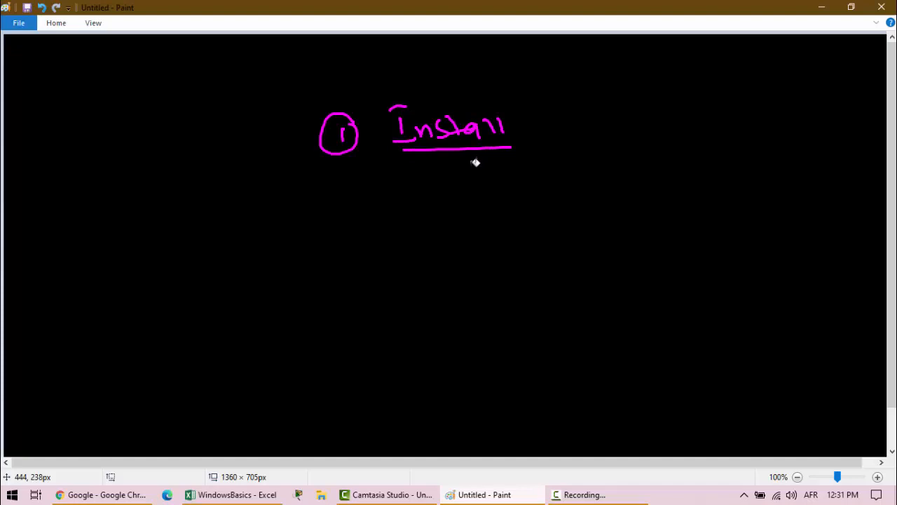
left_click_drag(340, 212, 356, 237)
mouse_move(346, 197)
left_mouse_down()
mouse_move(415, 232)
mouse_move(469, 211)
mouse_move(497, 218)
mouse_move(520, 206)
mouse_move(539, 220)
left_mouse_up()
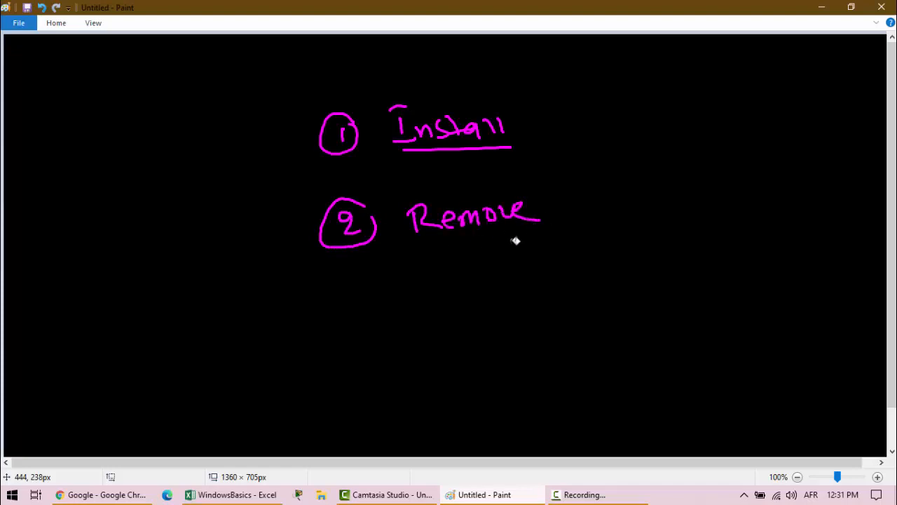
key("Escape")
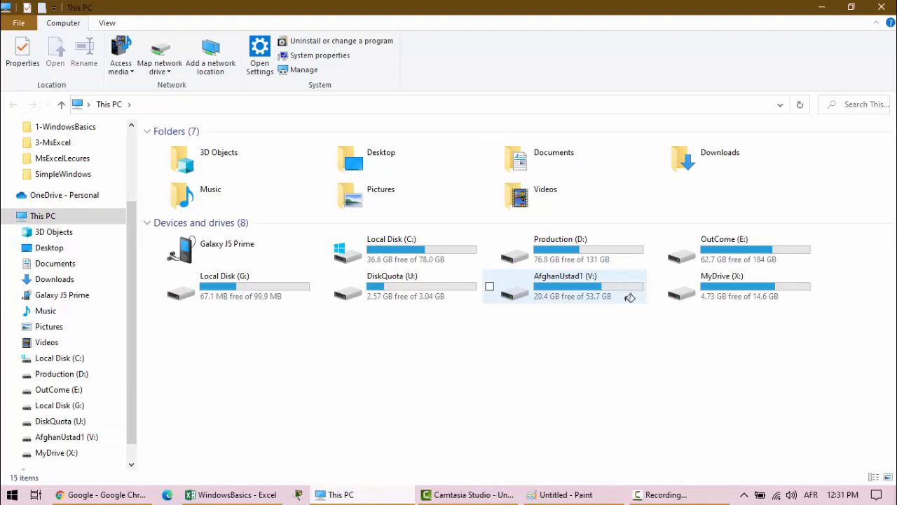
- Open the Downloads folder and display the properties of the dfsetup222 application
double_click(715, 153)
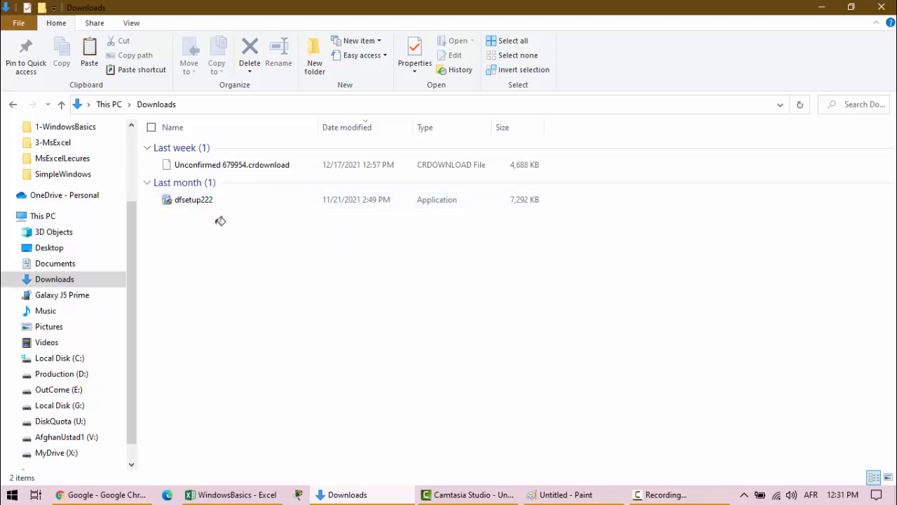
left_click(186, 198)
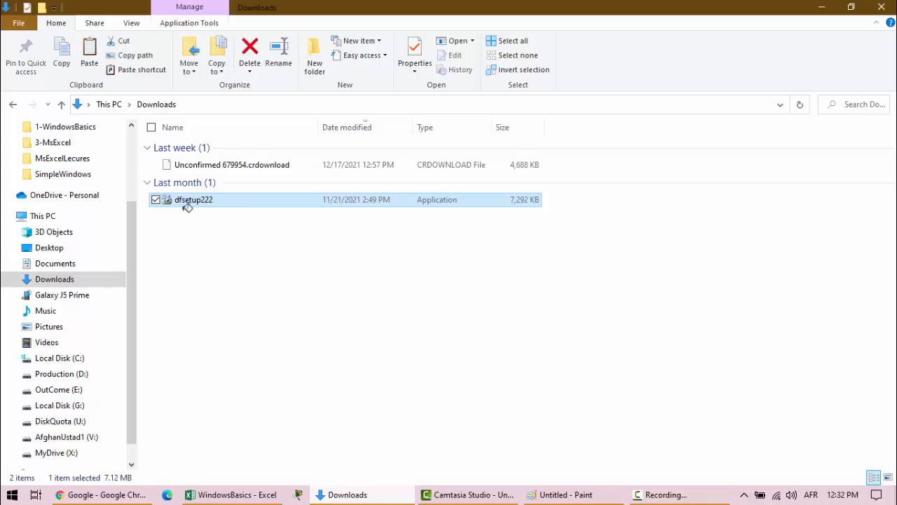
right_click(173, 458)
left_click(156, 473)
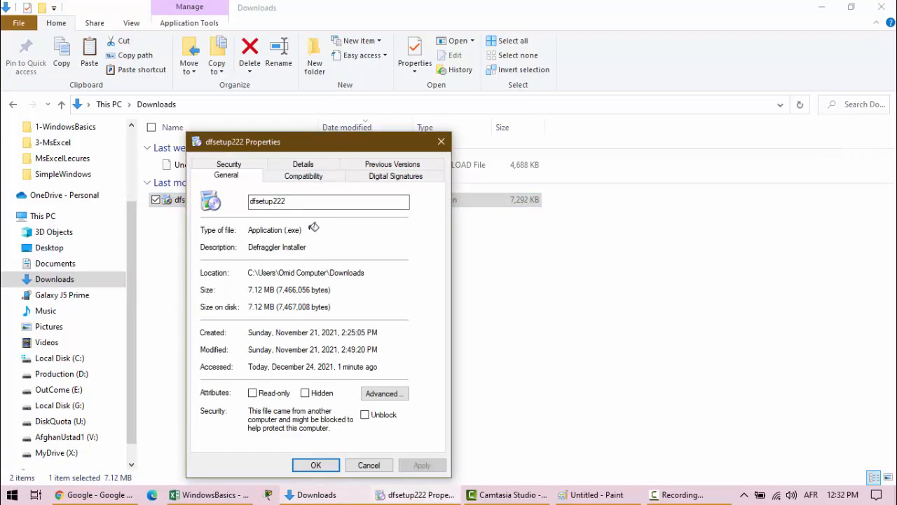
- Highlight the .exe extension in the file type and draw a magenta arrow leading away from it
left_click_drag(309, 228, 284, 228)
double_click(283, 228)
mouse_move(310, 231)
left_mouse_down()
mouse_move(420, 224)
mouse_move(479, 233)
left_mouse_up()
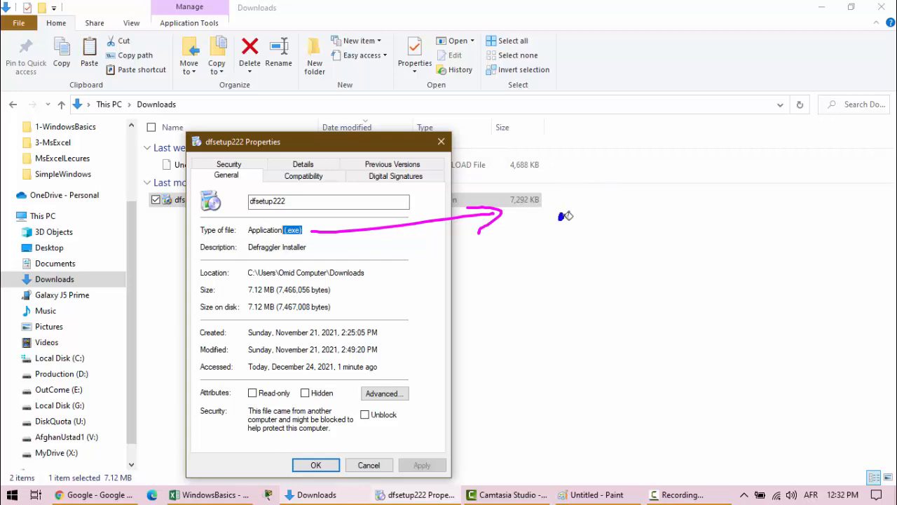
- Handwrite ".exe" in blue beyond the arrow, with an underlined "executable" beneath it
left_click_drag(576, 219, 586, 223)
mouse_move(602, 208)
left_mouse_down()
mouse_move(592, 224)
mouse_move(606, 223)
left_mouse_up()
left_click_drag(616, 215, 630, 217)
mouse_move(567, 258)
left_mouse_down()
mouse_move(564, 269)
mouse_move(631, 247)
mouse_move(649, 256)
mouse_move(755, 250)
left_mouse_up()
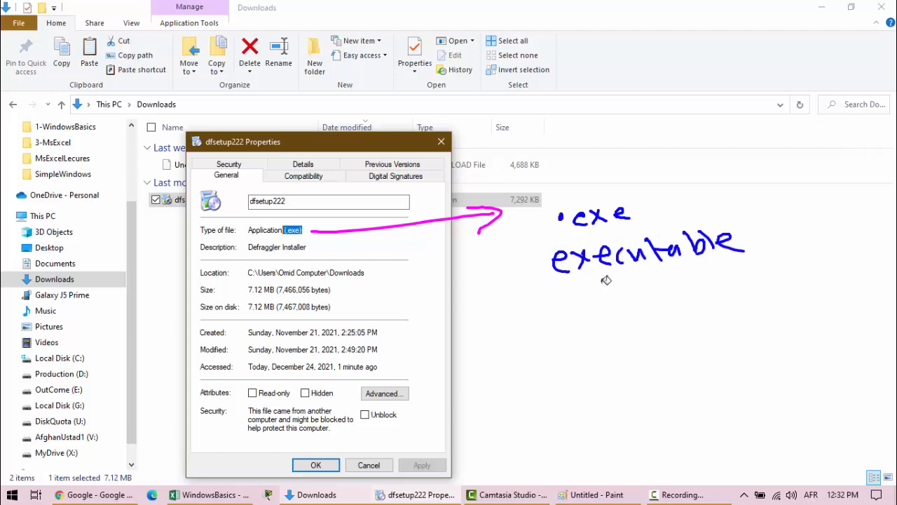
left_click_drag(550, 287, 774, 265)
- Handwrite the Pashto term for executable beneath the English word, underline it, and circle the dfsetup222 file in blue
mouse_move(705, 300)
left_mouse_down()
mouse_move(726, 290)
mouse_move(642, 316)
mouse_move(734, 313)
left_mouse_up()
left_click_drag(670, 323, 685, 321)
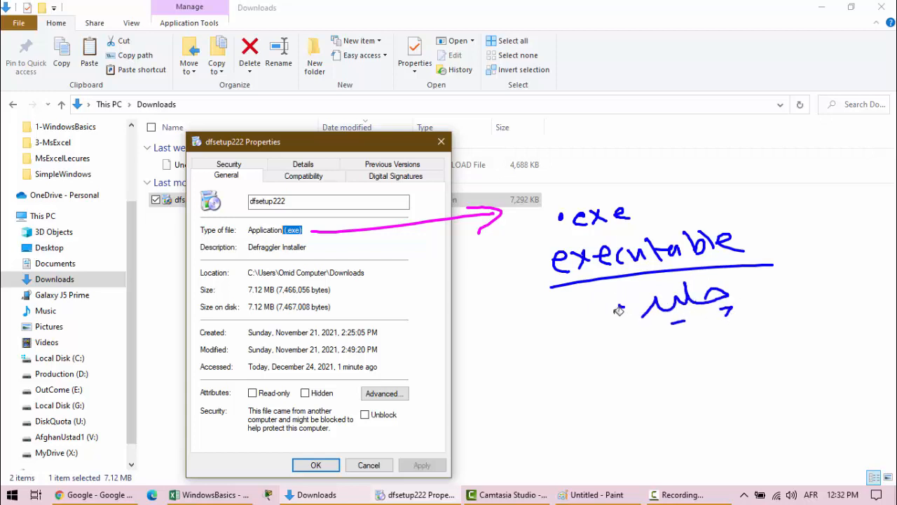
left_click_drag(619, 311, 589, 329)
mouse_move(589, 330)
left_mouse_down()
mouse_move(570, 324)
mouse_move(590, 332)
left_mouse_up()
left_click_drag(605, 288, 616, 292)
mouse_move(191, 195)
left_mouse_down()
mouse_move(139, 203)
mouse_move(211, 207)
mouse_move(185, 187)
left_mouse_up()
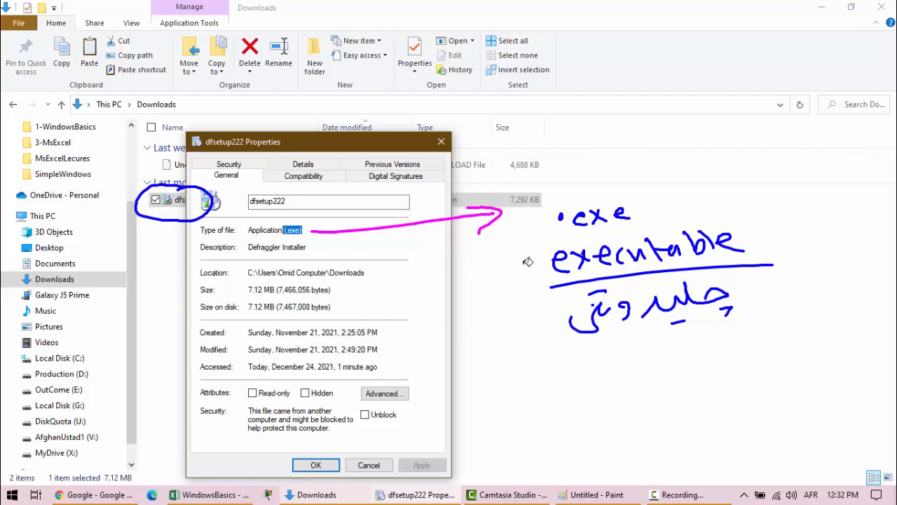
left_click_drag(536, 350, 760, 341)
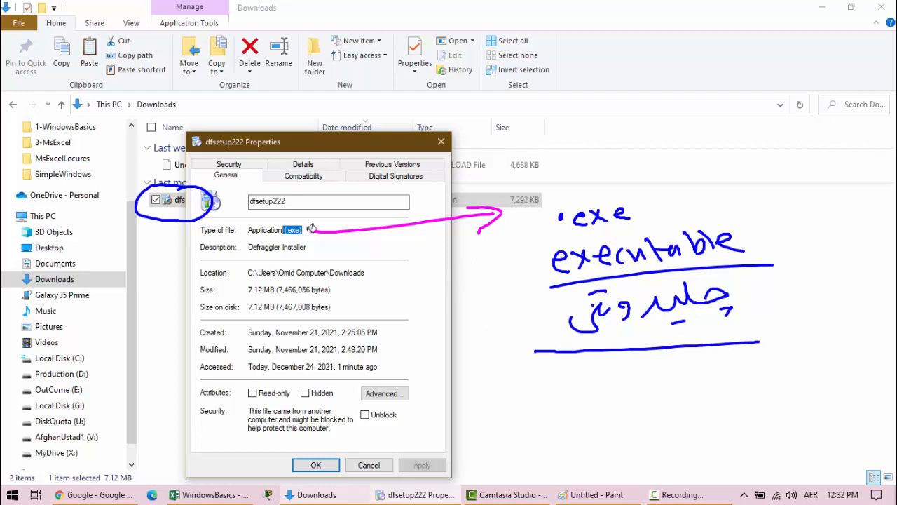
- Erase the drawn annotations and close the dfsetup222 properties
key("e")
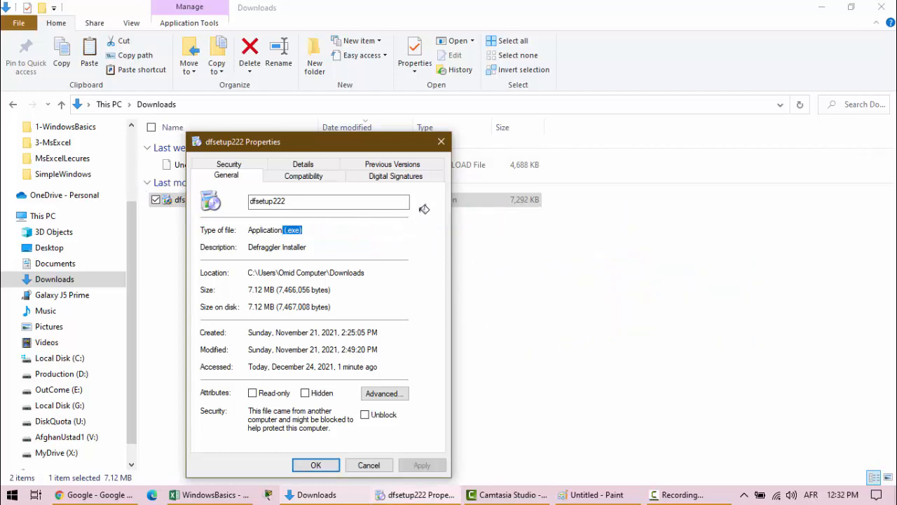
left_click(441, 141)
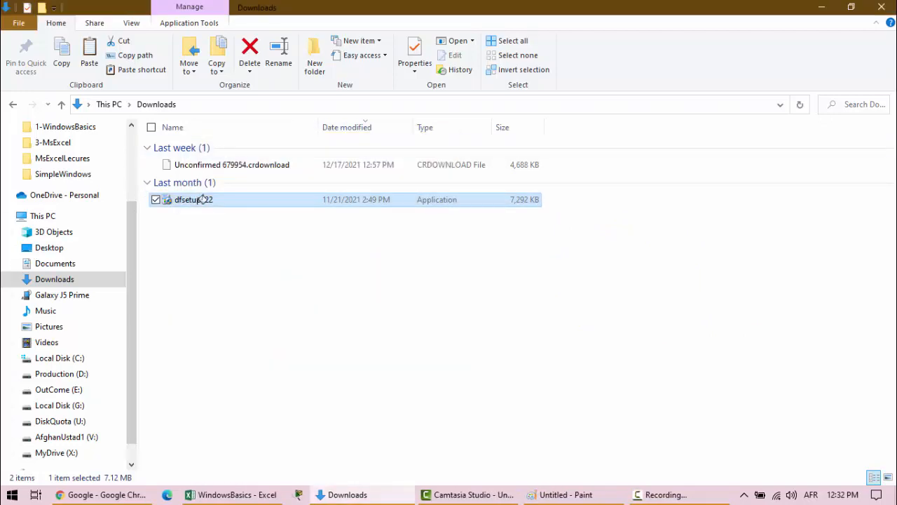
- Launch the dfsetup222 installer from the Downloads folder and close the folder window
left_click(203, 200)
left_click(220, 204)
left_click(245, 199)
right_click(235, 196)
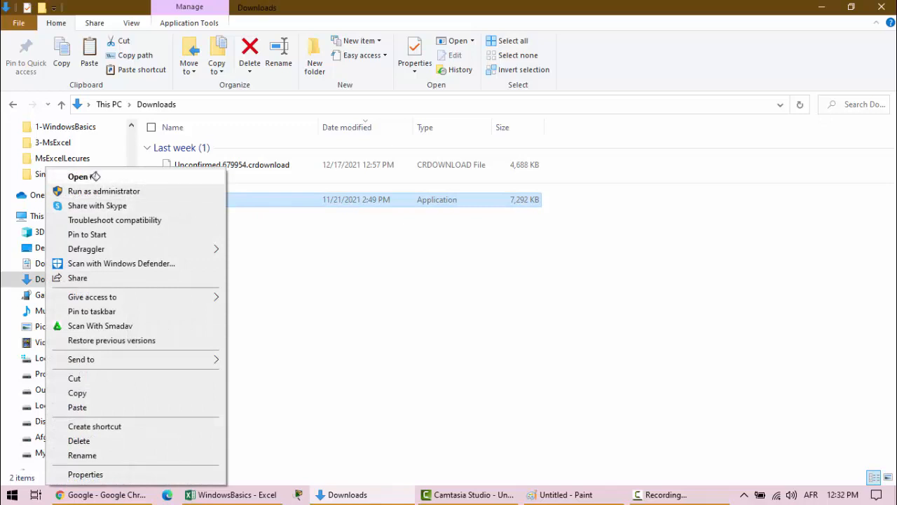
left_click(595, 309)
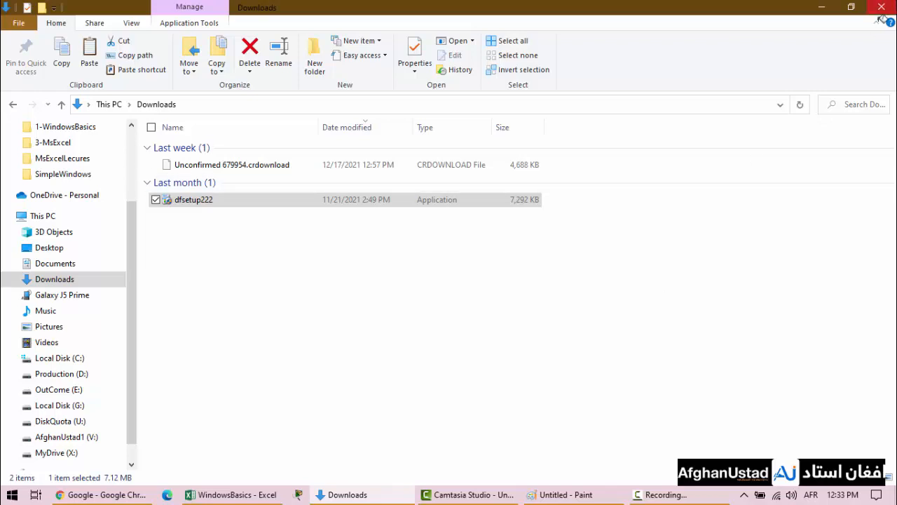
left_click(882, 6)
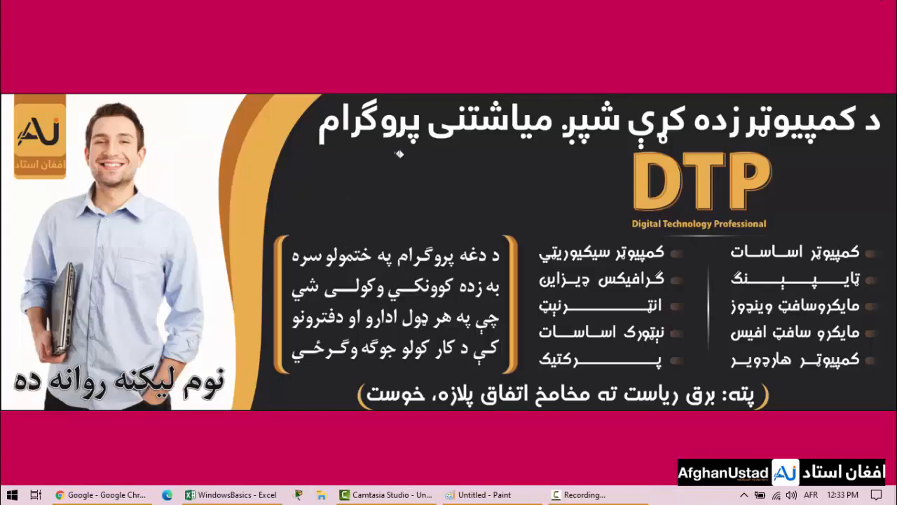
right_click(527, 132)
mouse_move(519, 138)
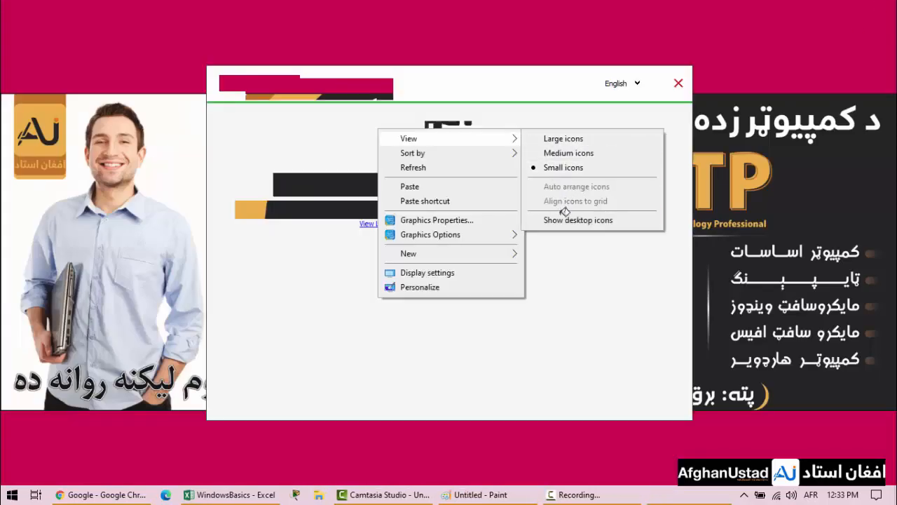
left_click(521, 65)
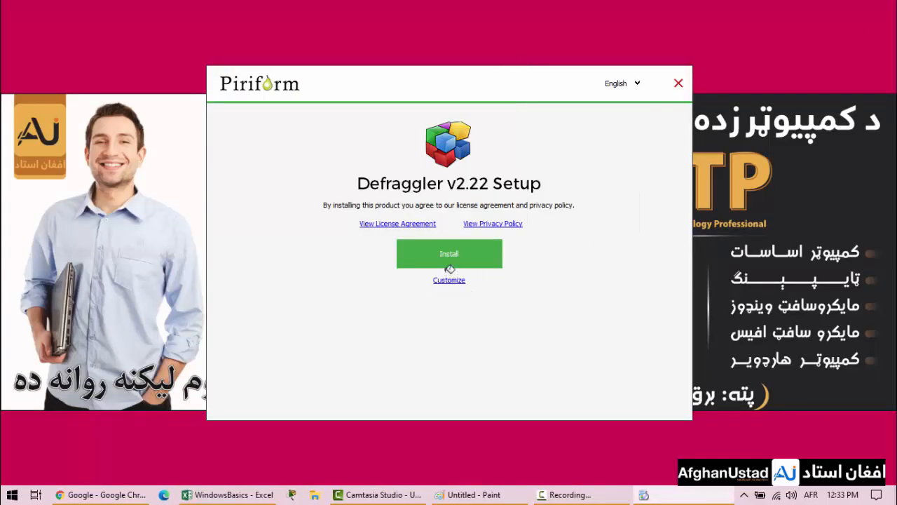
left_click_drag(419, 77, 504, 69)
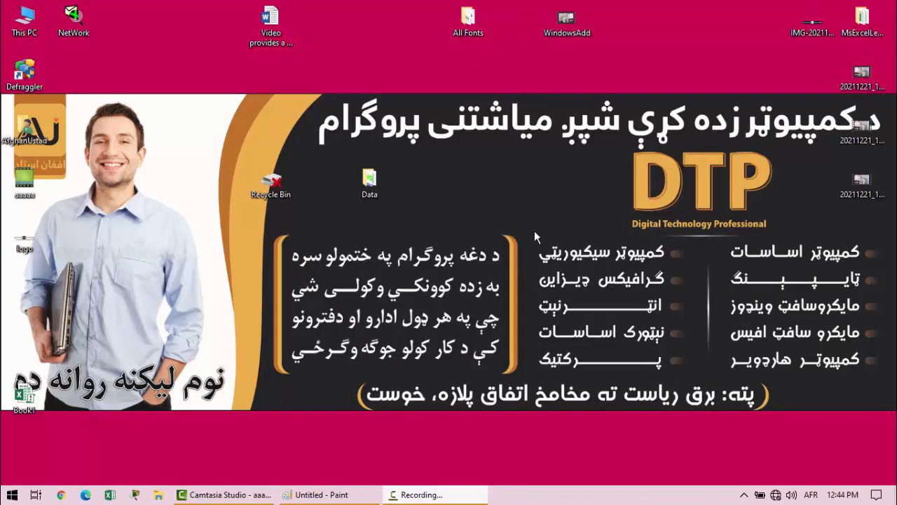
- Start Defraggler from its desktop shortcut, dismiss the update-check message, and close the program
left_click(24, 74)
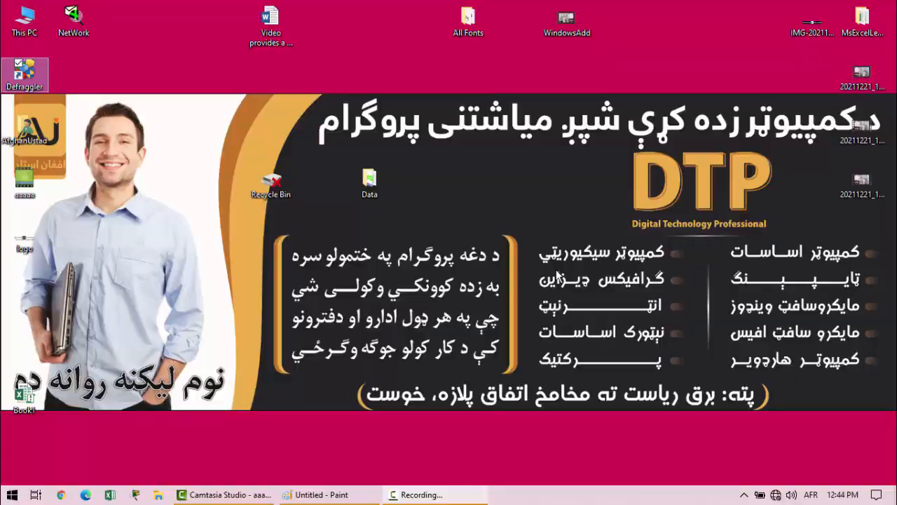
key("Return")
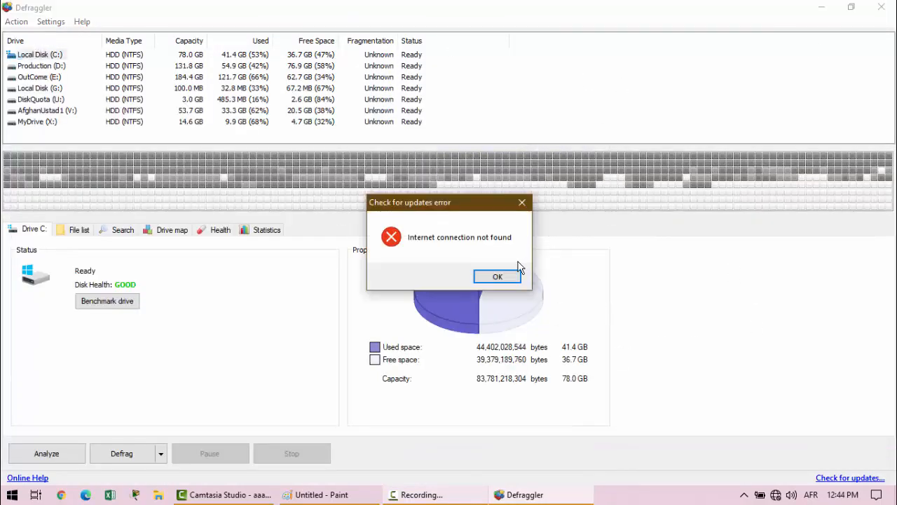
left_click(495, 278)
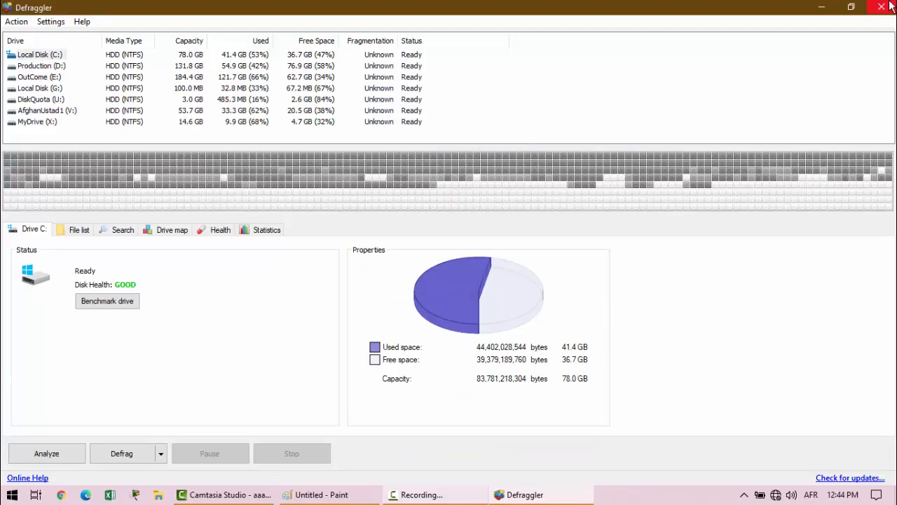
left_click(882, 7)
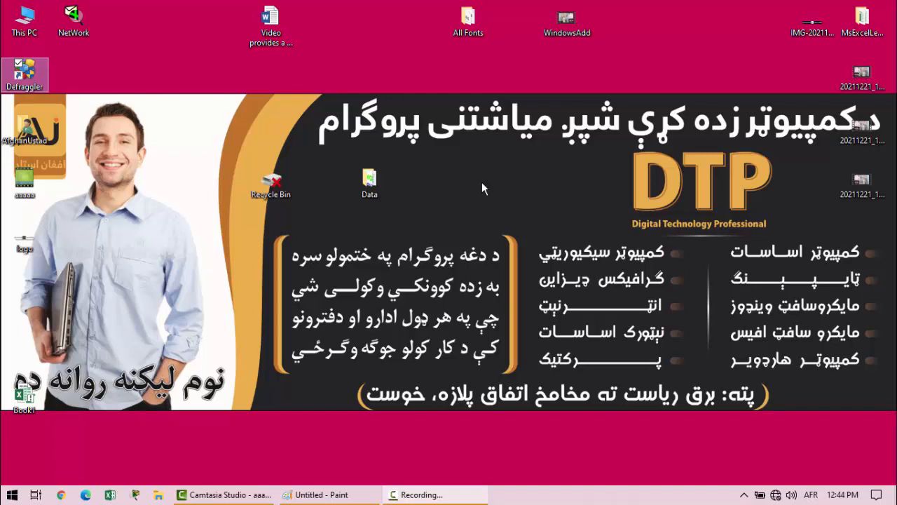
- Open the Control Panel with the Run command control
key("super+r")
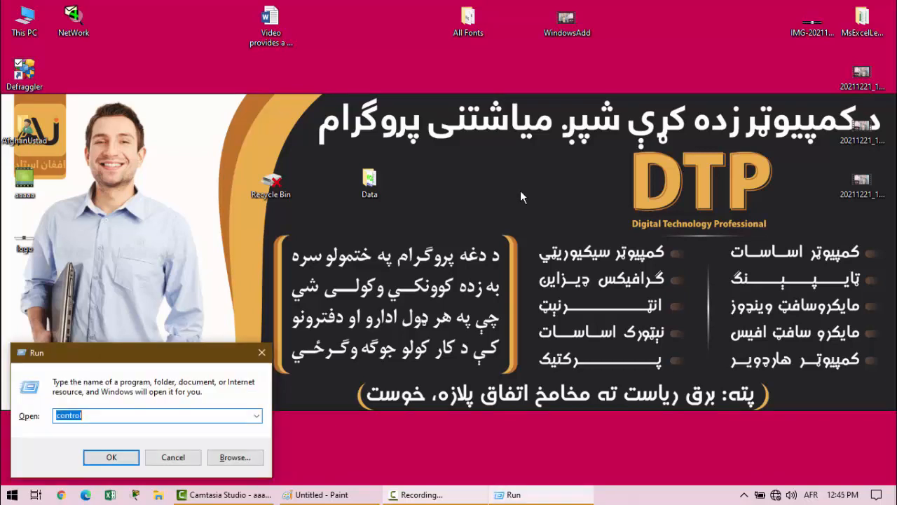
left_click(111, 457)
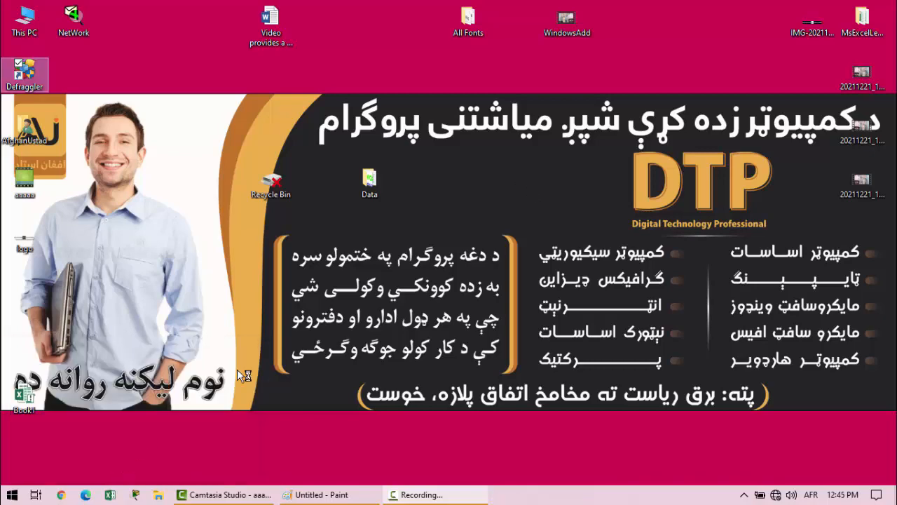
left_click(490, 289)
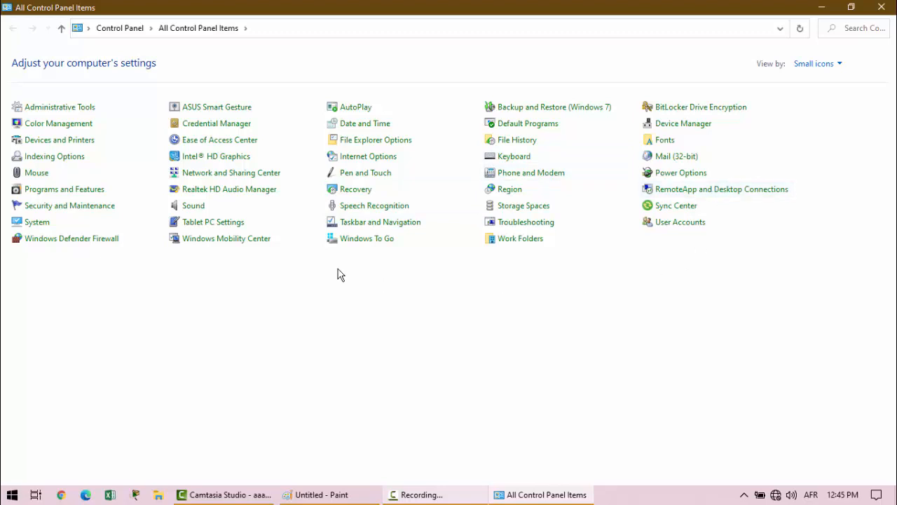
- Open Programs and Features and circle the Name column heading with the annotation pen
left_click(64, 196)
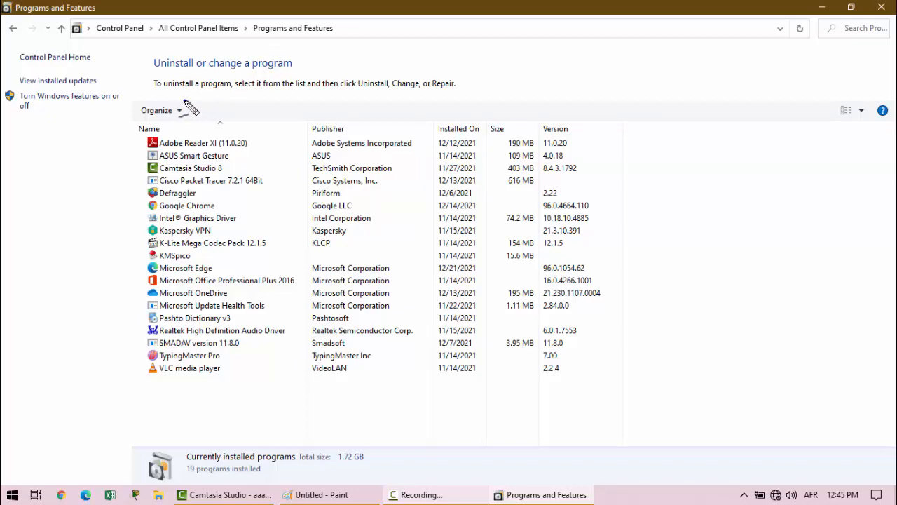
mouse_move(161, 126)
left_mouse_down()
mouse_move(134, 138)
mouse_move(172, 128)
mouse_move(165, 122)
left_mouse_up()
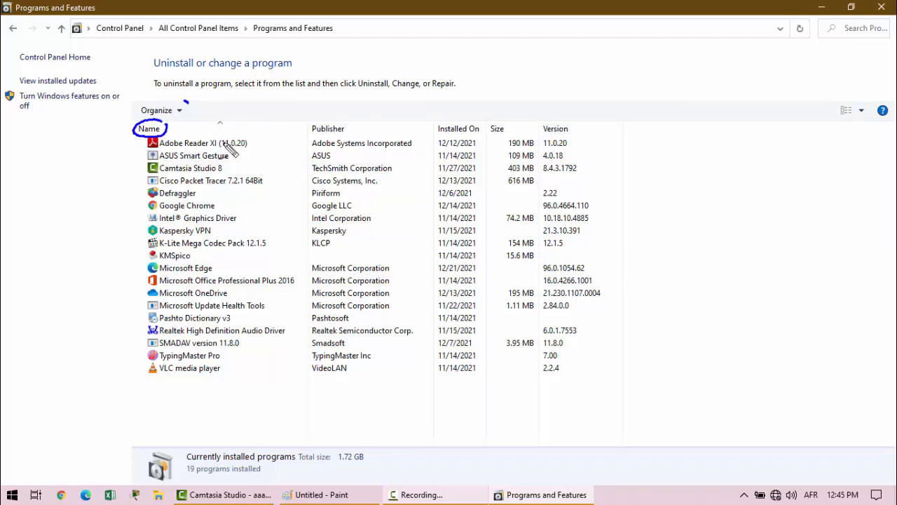
- Draw red arrows at several installed programs, circle Defraggler, and outline the whole list of program names
left_click_drag(102, 195, 137, 177)
mouse_move(111, 215)
left_mouse_down()
mouse_move(139, 194)
mouse_move(186, 198)
mouse_move(184, 186)
mouse_move(159, 185)
mouse_move(138, 212)
left_mouse_up()
mouse_move(93, 266)
left_mouse_down()
mouse_move(145, 245)
mouse_move(139, 253)
left_mouse_up()
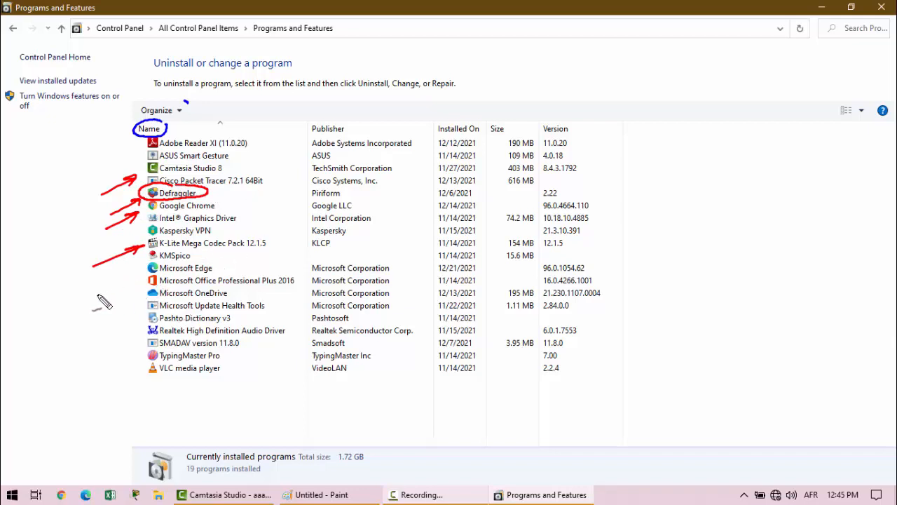
left_click_drag(96, 297, 137, 278)
mouse_move(129, 293)
left_mouse_down()
mouse_move(137, 280)
mouse_move(170, 400)
mouse_move(289, 351)
mouse_move(255, 188)
mouse_move(215, 129)
left_mouse_up()
left_click_drag(161, 138, 144, 184)
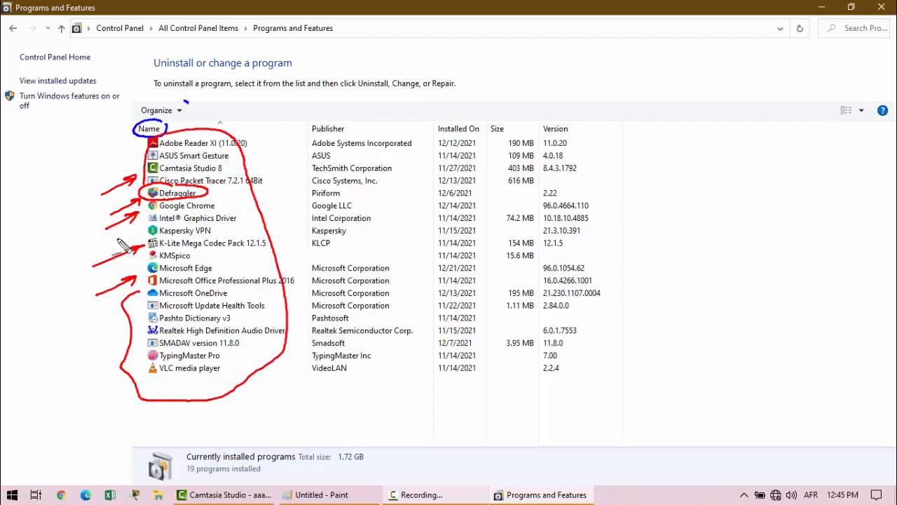
- Circle the Publisher column heading in red and erase all drawn annotations
mouse_move(353, 119)
left_mouse_down()
mouse_move(309, 119)
mouse_move(329, 139)
mouse_move(351, 118)
left_mouse_up()
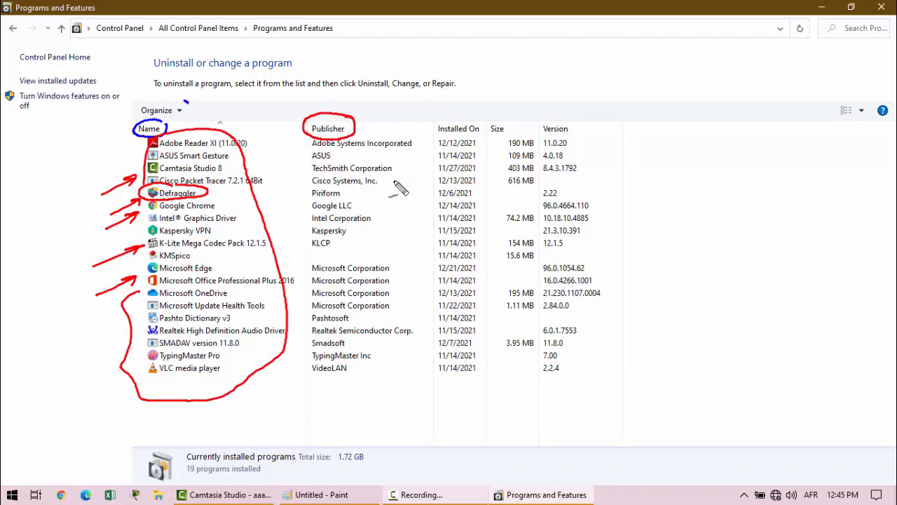
key("ctrl+z")
key("ctrl+z")
key("Escape")
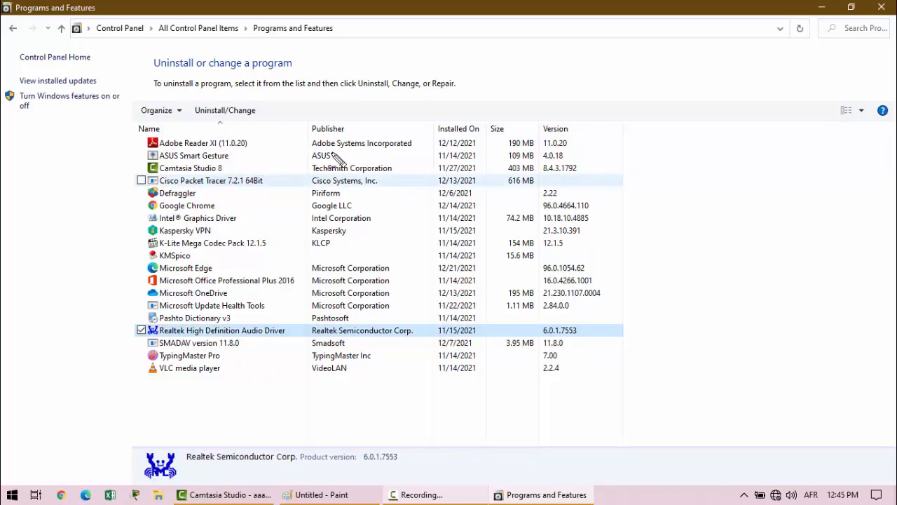
- Draw red arrows from Adobe Reader, Camtasia Studio 8 and Cisco Packet Tracer to their publishers, and write a circled CCNA above the list
left_click_drag(254, 142, 308, 141)
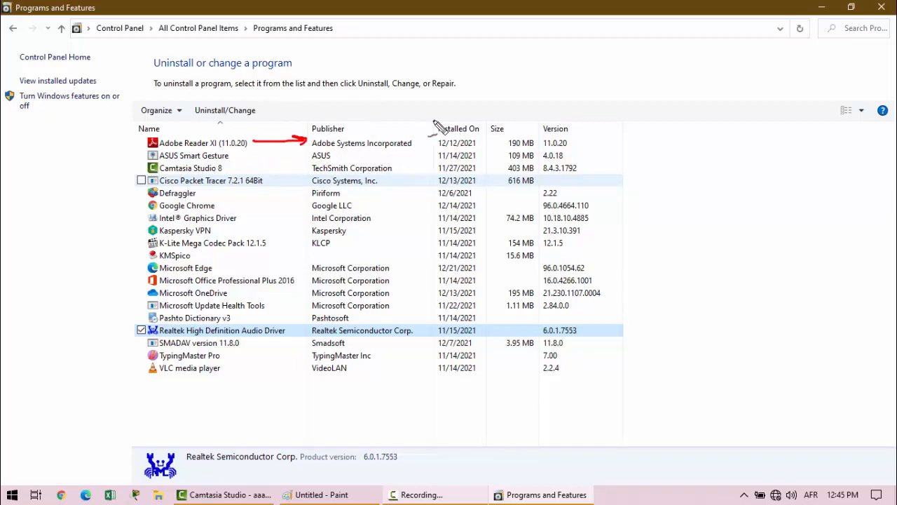
mouse_move(248, 169)
left_mouse_down()
mouse_move(227, 169)
mouse_move(303, 170)
left_mouse_up()
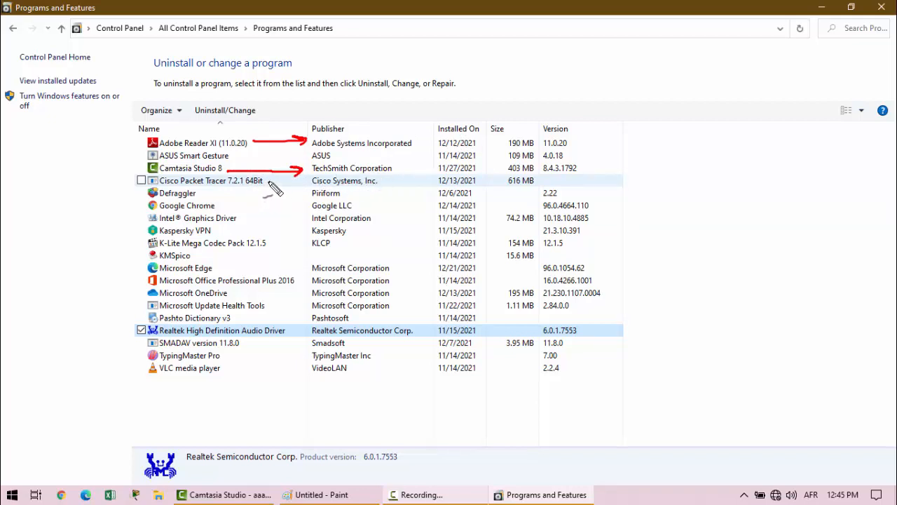
mouse_move(267, 181)
left_mouse_down()
mouse_move(310, 180)
mouse_move(299, 191)
left_mouse_up()
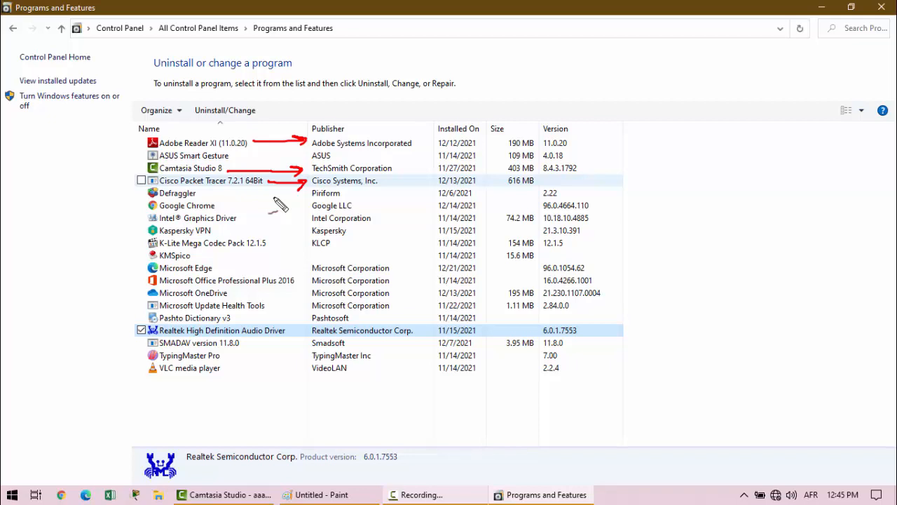
mouse_move(602, 68)
left_mouse_down()
mouse_move(606, 79)
mouse_move(649, 53)
mouse_move(664, 62)
left_mouse_up()
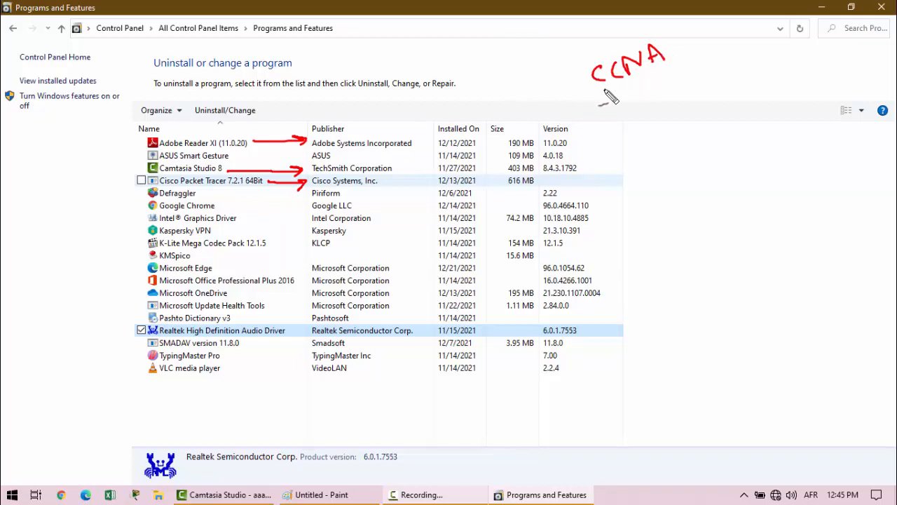
mouse_move(611, 92)
left_mouse_down()
mouse_move(638, 29)
mouse_move(603, 95)
left_mouse_up()
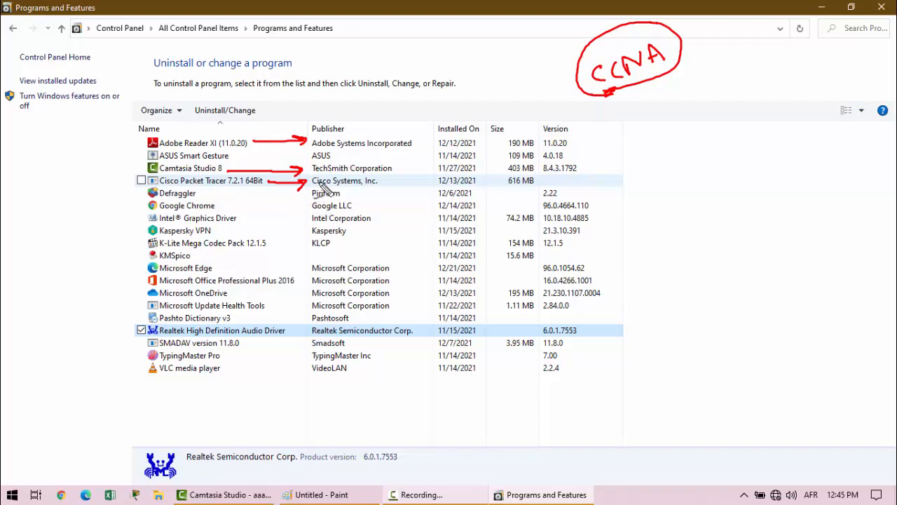
- Circle Cisco Systems, Inc. and draw red lines from Defraggler, Google Chrome, Kaspersky VPN and KMSpico toward the publisher column
mouse_move(323, 181)
left_mouse_down()
mouse_move(311, 186)
mouse_move(366, 186)
mouse_move(385, 174)
mouse_move(310, 181)
left_mouse_up()
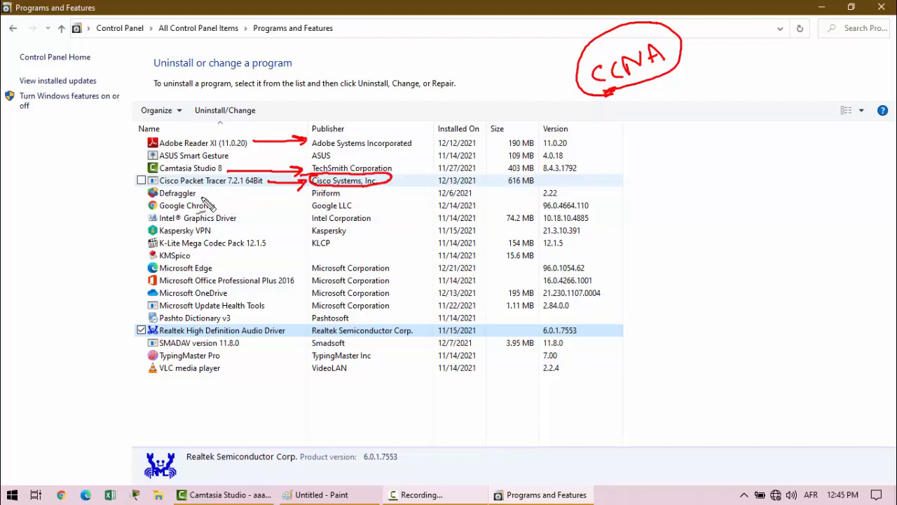
left_click_drag(203, 199, 294, 190)
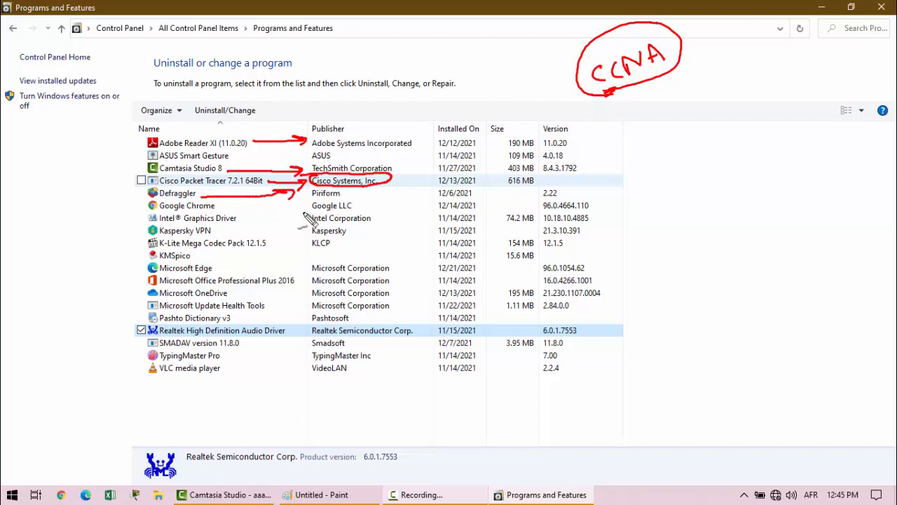
left_click_drag(219, 206, 305, 203)
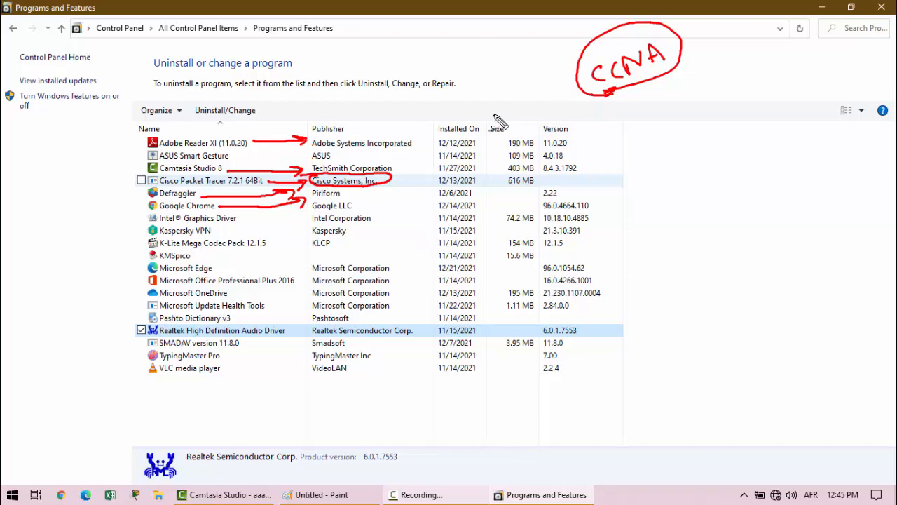
left_click_drag(251, 231, 293, 230)
left_click_drag(263, 259, 274, 258)
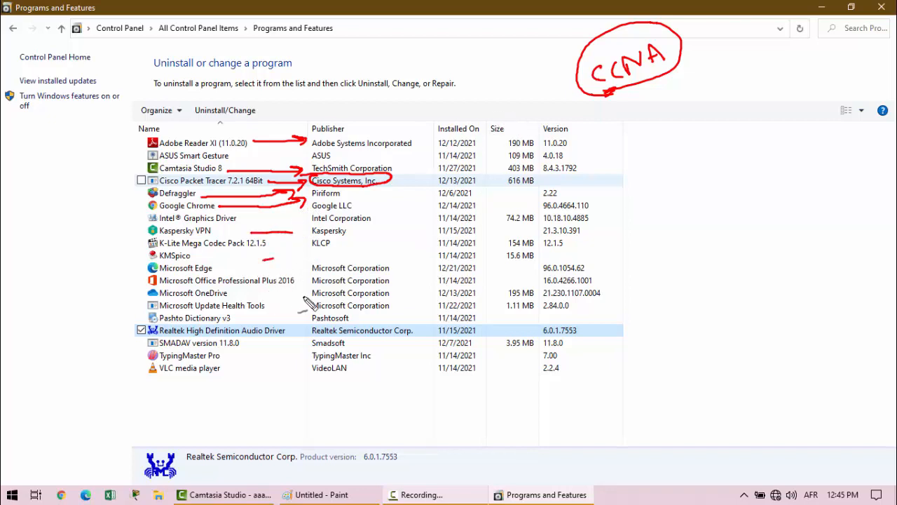
- Mark the Installed On column heading in red and clear every annotation from the screen
left_click_drag(491, 117, 429, 132)
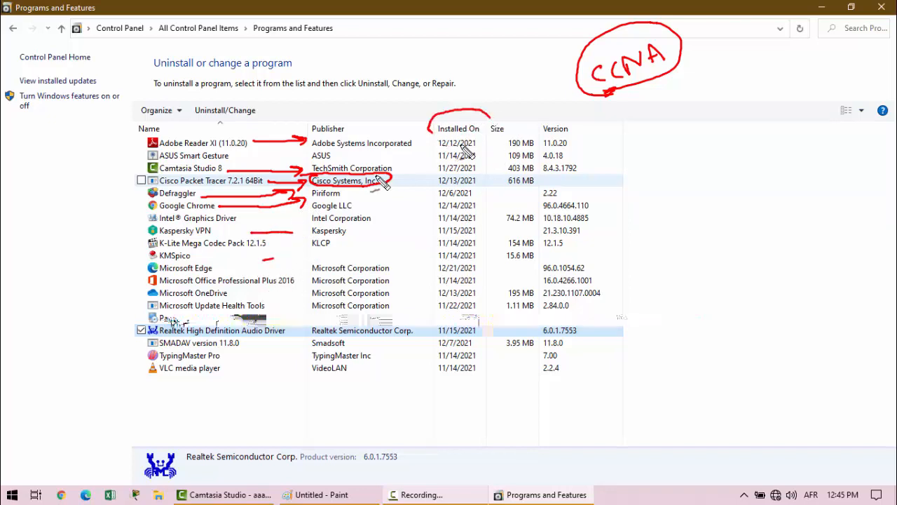
key("Escape")
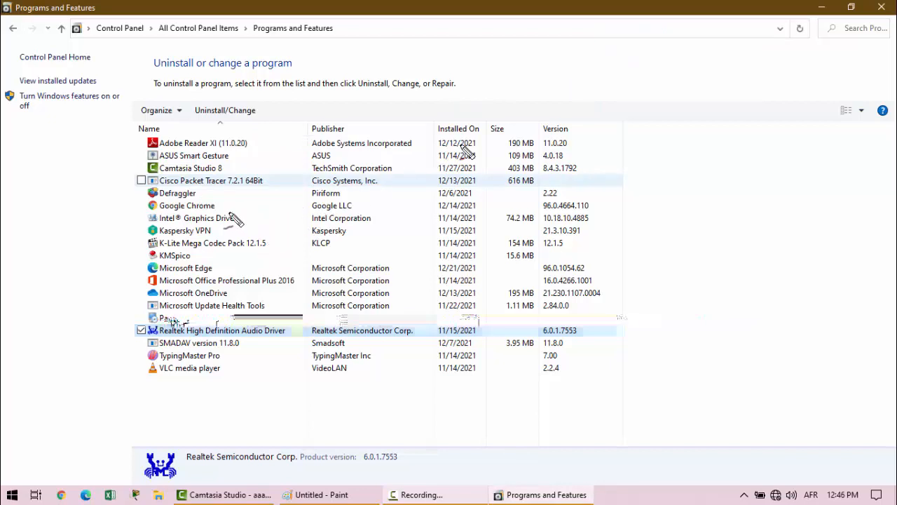
- Draw a red line from Defraggler through Piriform to its installation date and circle that date
left_click_drag(199, 193, 302, 195)
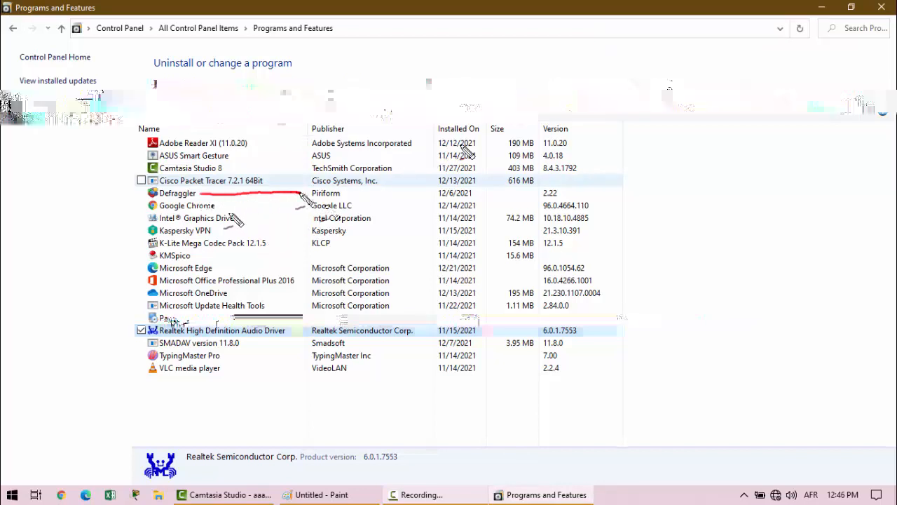
left_click_drag(348, 192, 434, 190)
left_click_drag(434, 191, 421, 201)
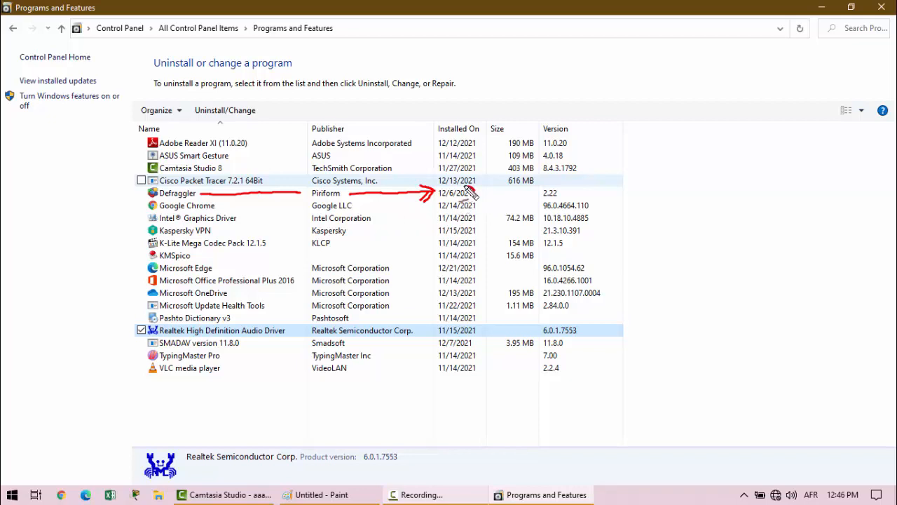
mouse_move(471, 195)
left_mouse_down()
mouse_move(425, 193)
mouse_move(474, 199)
left_mouse_up()
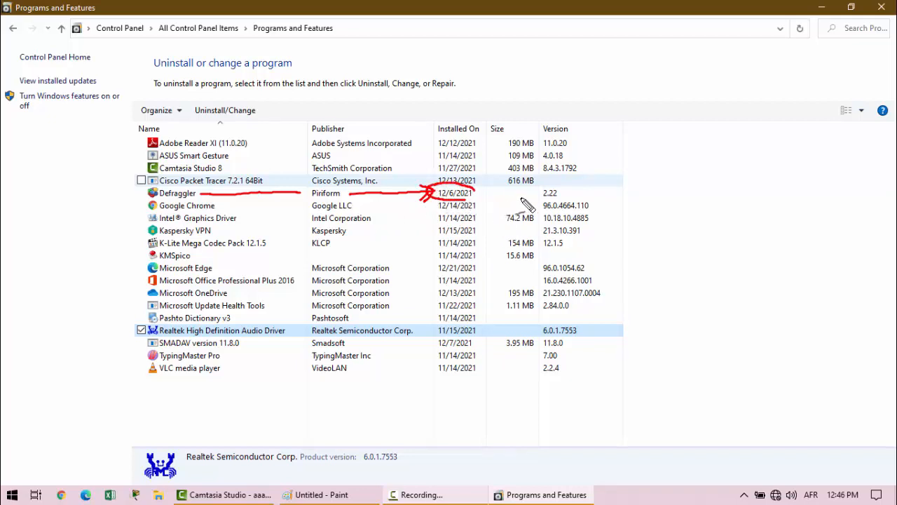
- Mark the Size column and trace the Camtasia Studio 8 row in red to its circled size
left_click_drag(517, 110, 523, 132)
left_click_drag(226, 169, 438, 169)
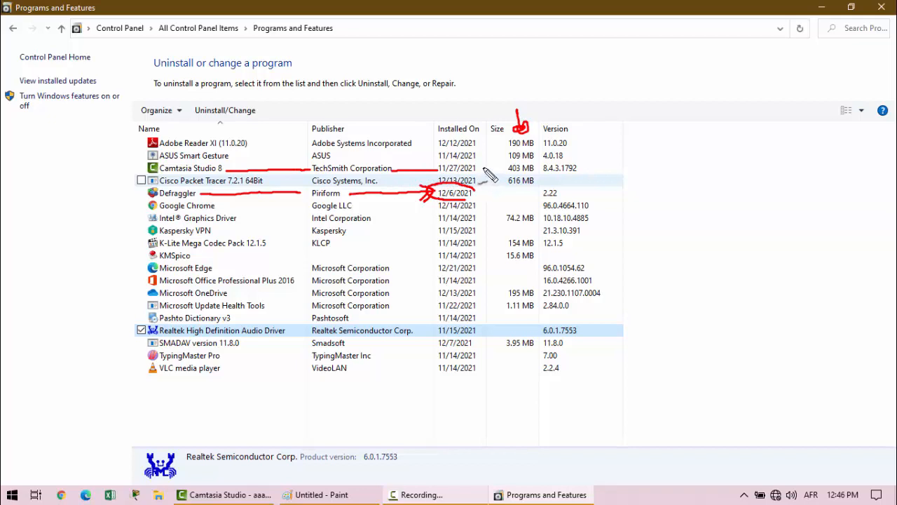
mouse_move(481, 167)
left_mouse_down()
mouse_move(510, 161)
mouse_move(527, 175)
mouse_move(511, 164)
left_mouse_up()
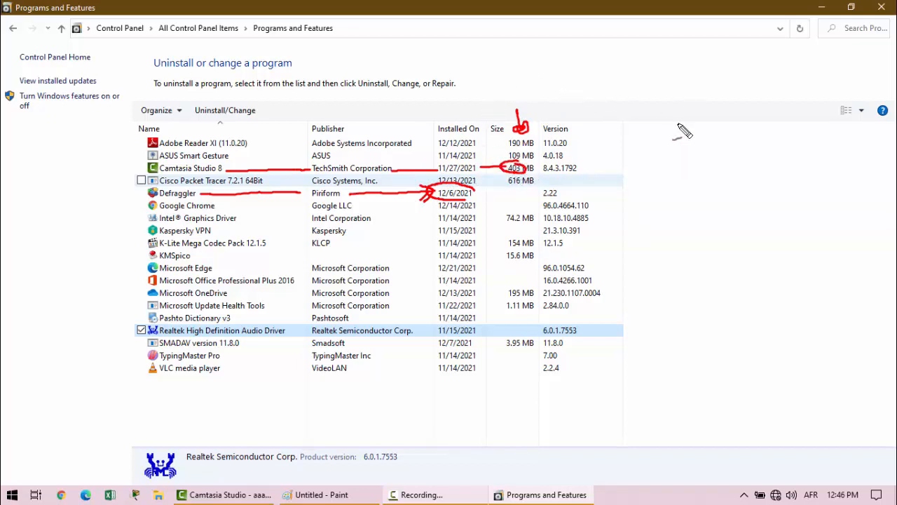
- Draw a red arrow at the Version column heading and remove all annotations
mouse_move(611, 89)
left_mouse_down()
mouse_move(583, 121)
mouse_move(610, 120)
left_mouse_up()
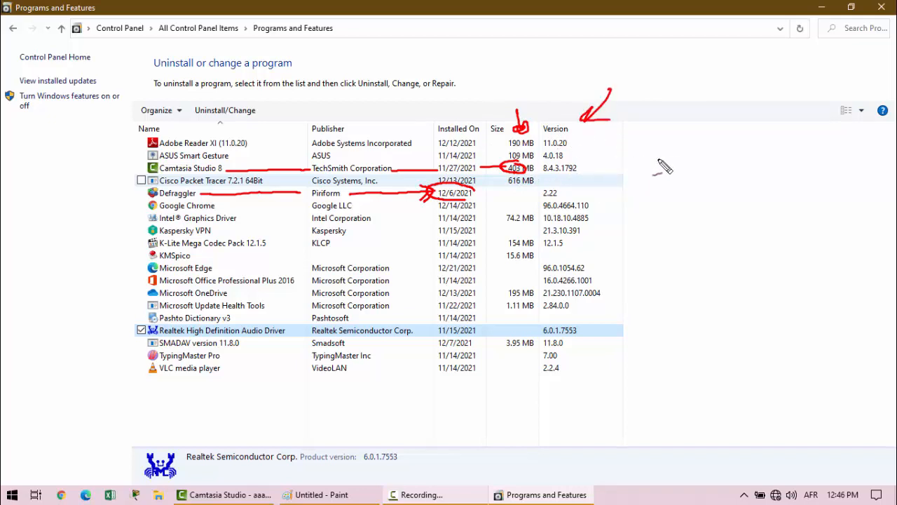
key("Escape")
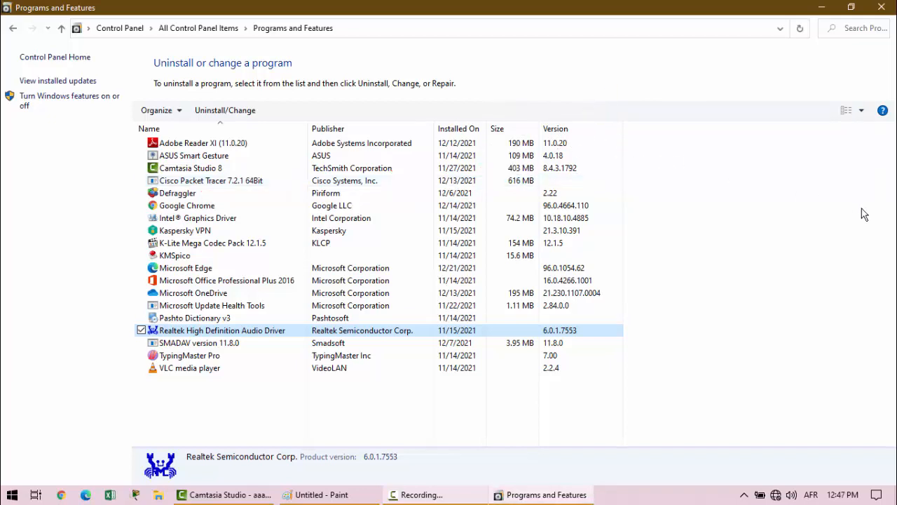
- Uninstall Defraggler from the list of installed programs and close its uninstall wizard
left_click(862, 209)
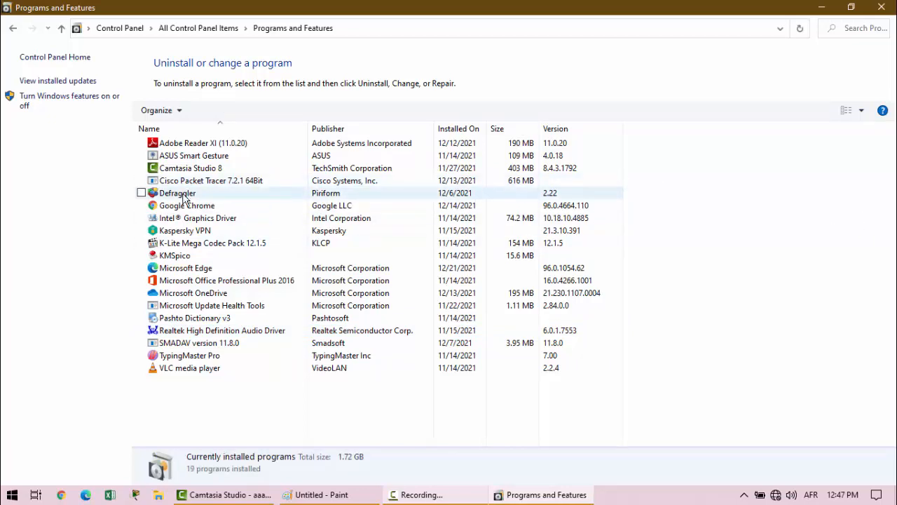
left_click(210, 194)
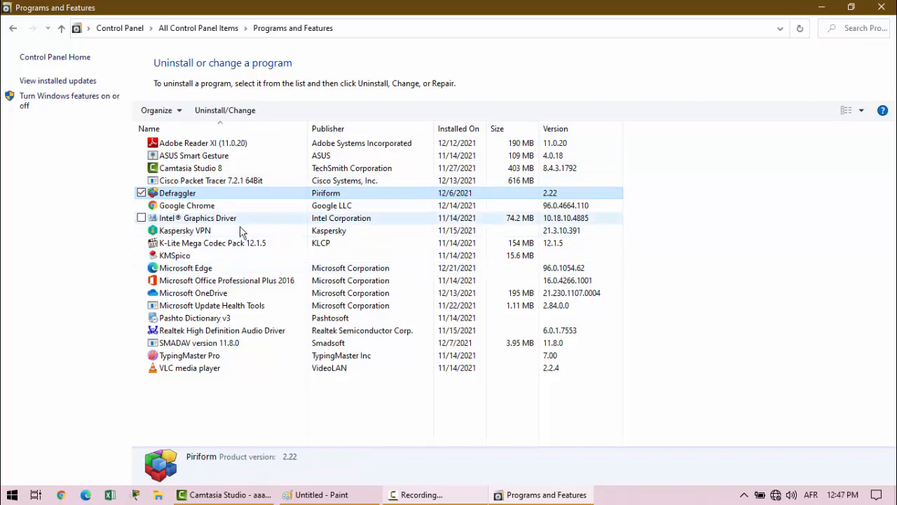
right_click(188, 198)
left_click(80, 205)
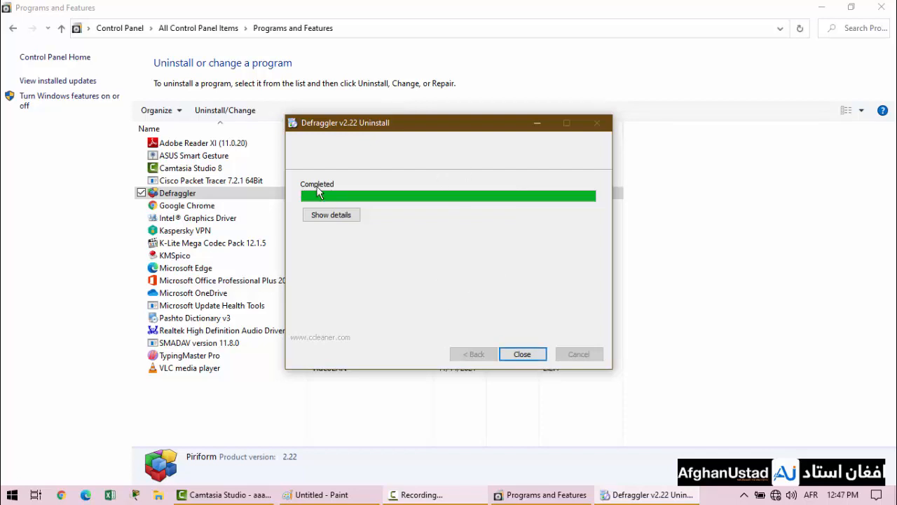
left_click(526, 359)
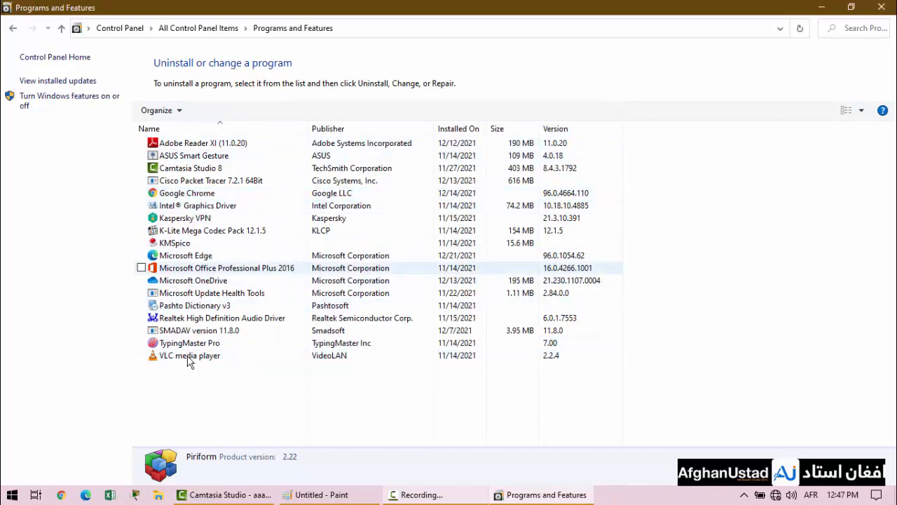
- Check which uninstall or change options Microsoft Edge and Microsoft Office Professional Plus 2016 offer, and leave both programs unselected
right_click(195, 257)
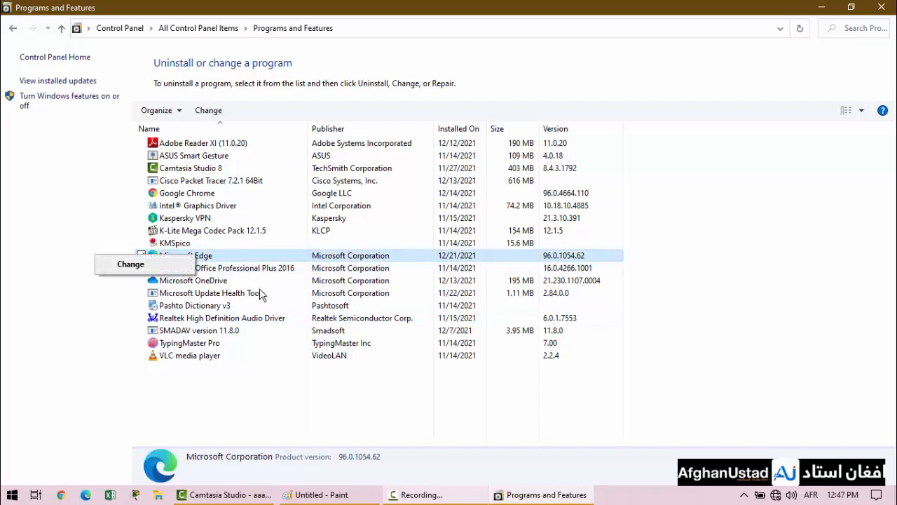
right_click(240, 271)
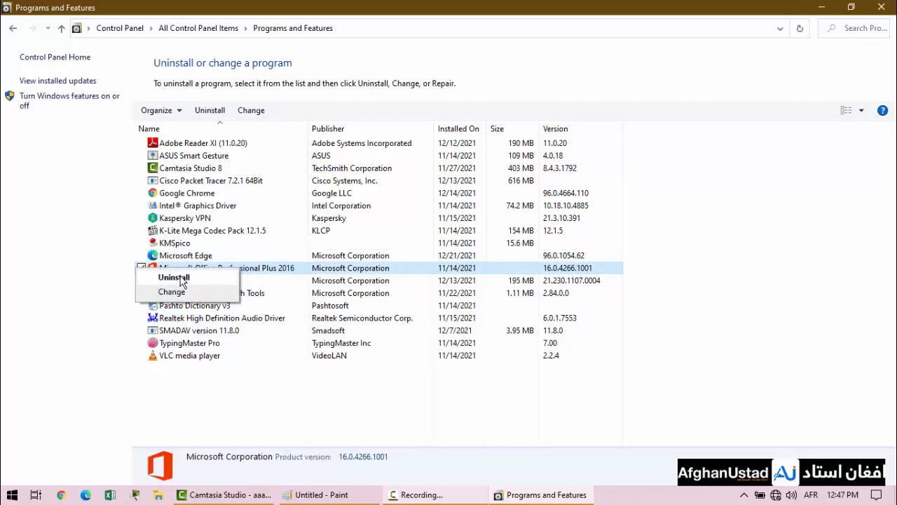
left_click(316, 421)
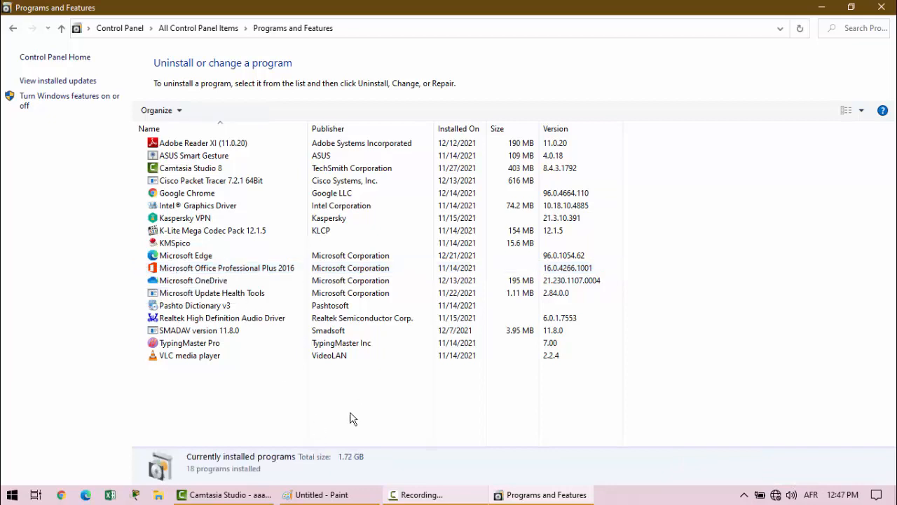